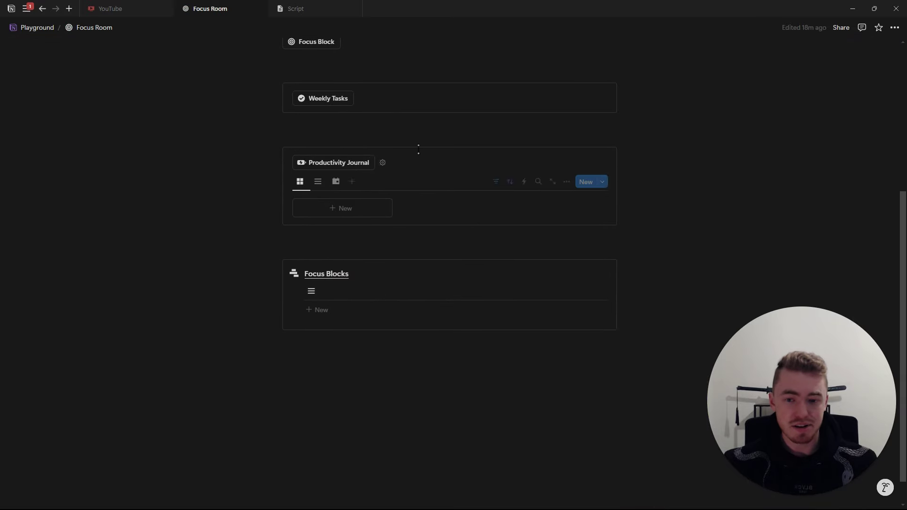
Step: Create a new FOCUS page from the Focus Room template
scroll(401, 201, "up", 4)
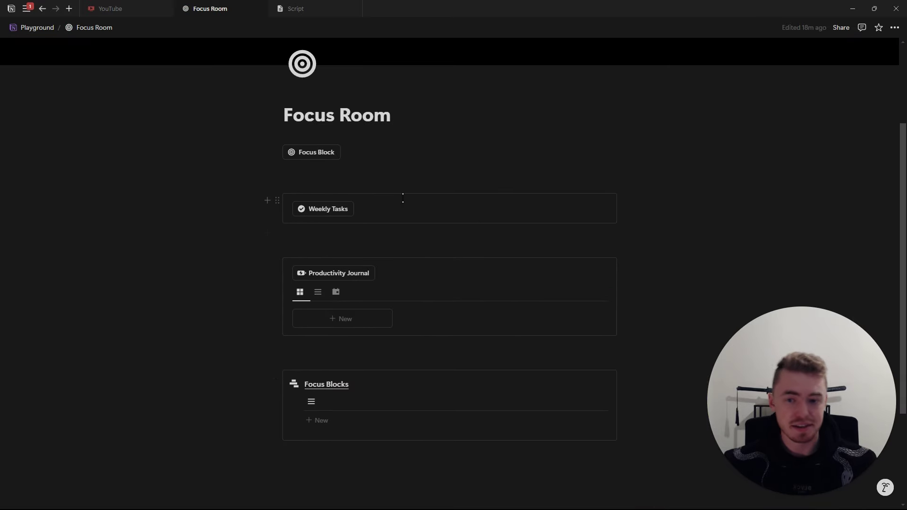
scroll(624, 218, "up", 3)
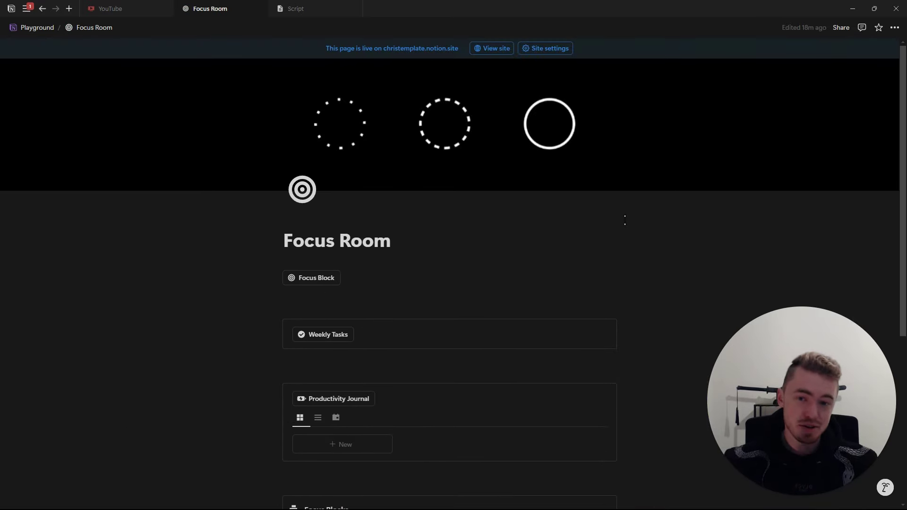
scroll(510, 225, "down", 4)
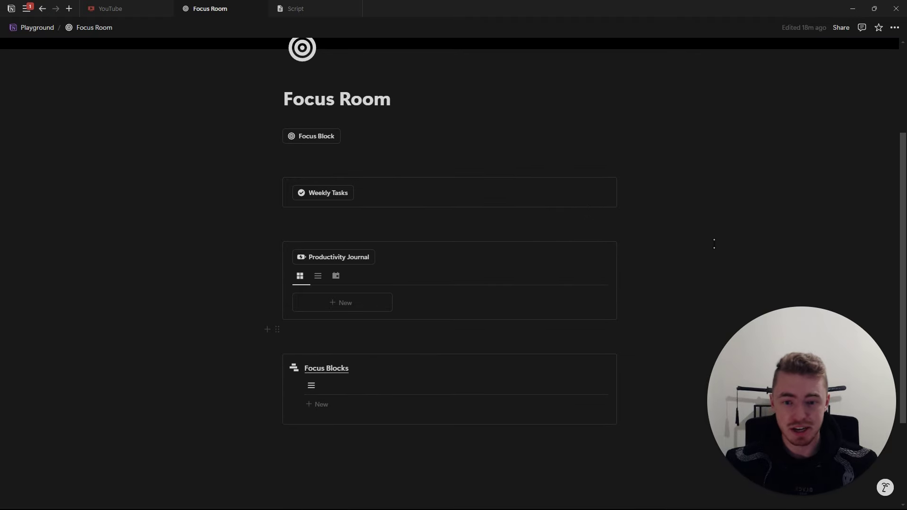
scroll(643, 251, "up", 2)
scroll(646, 251, "down", 3)
scroll(646, 250, "down", 1)
scroll(645, 250, "up", 5)
scroll(609, 253, "down", 2)
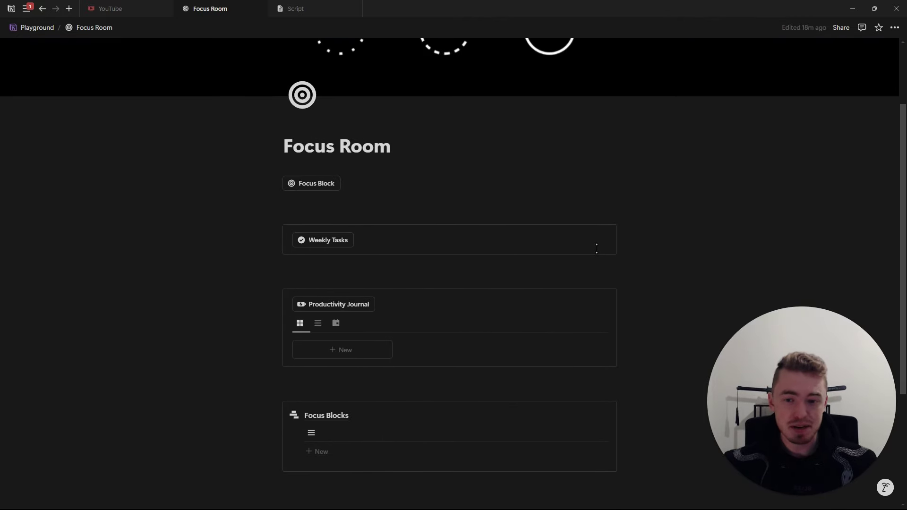
scroll(597, 248, "down", 2)
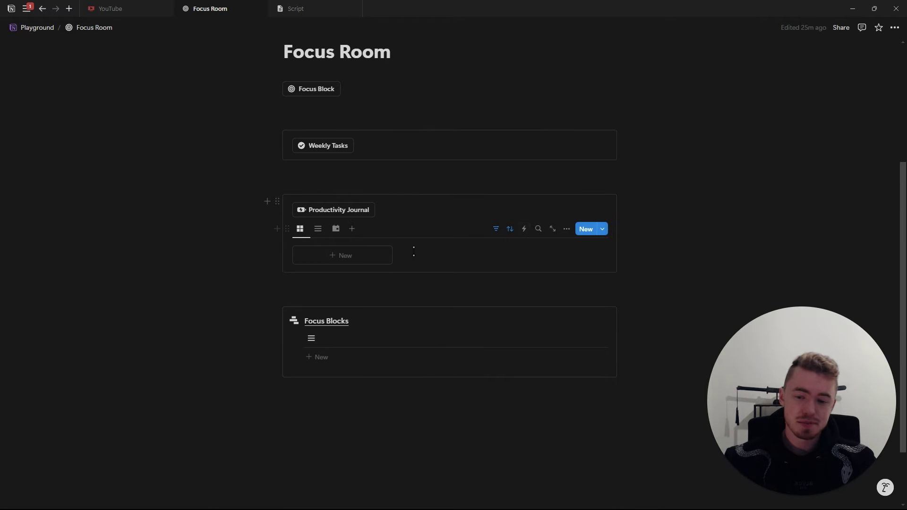
scroll(425, 236, "up", 1)
left_click(314, 137)
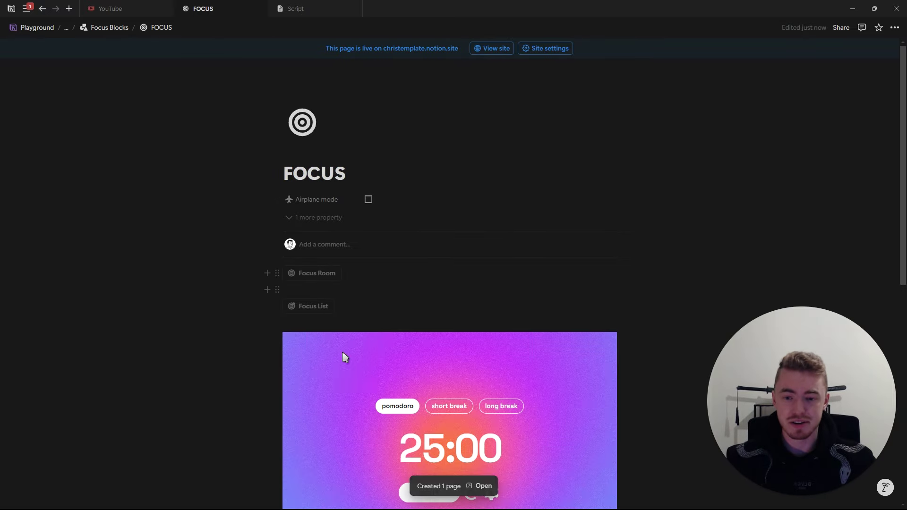
Step: Add a Today Tasks checklist to the page and tick off its first to-do
scroll(416, 241, "down", 2)
left_click(331, 213)
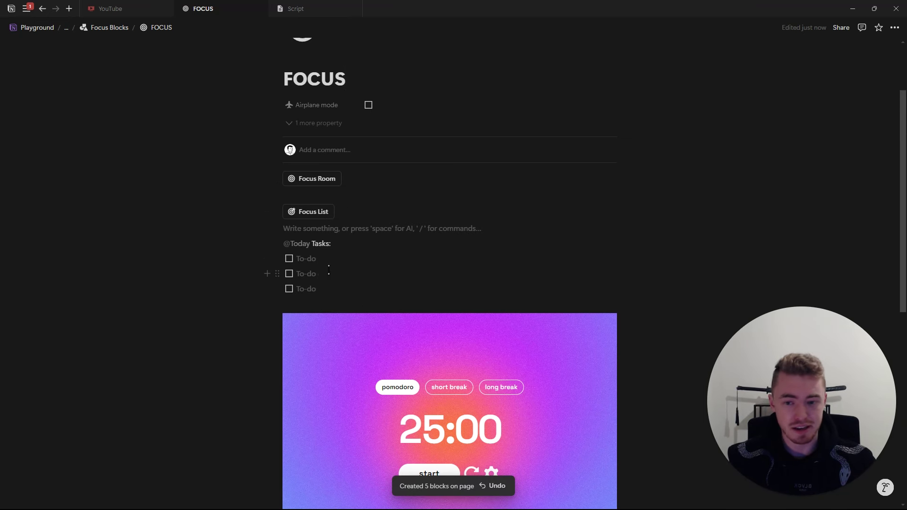
scroll(384, 218, "down", 1)
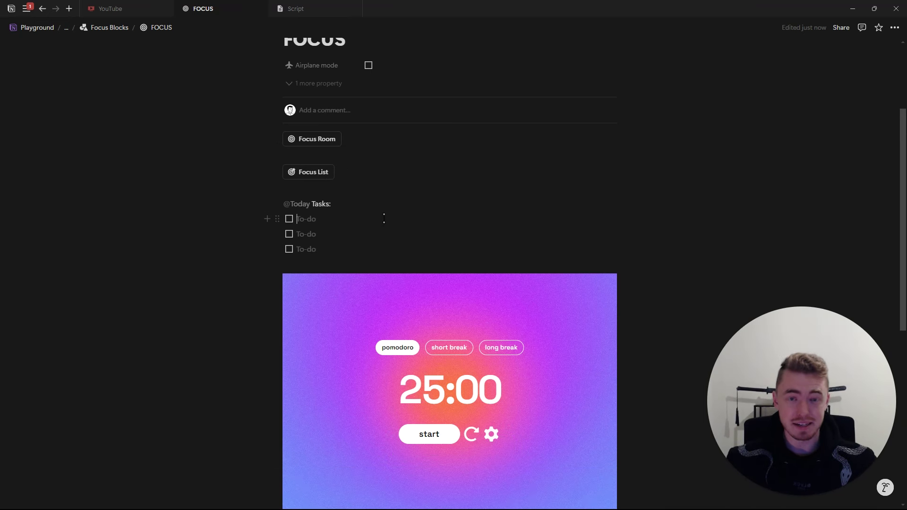
left_click(289, 220)
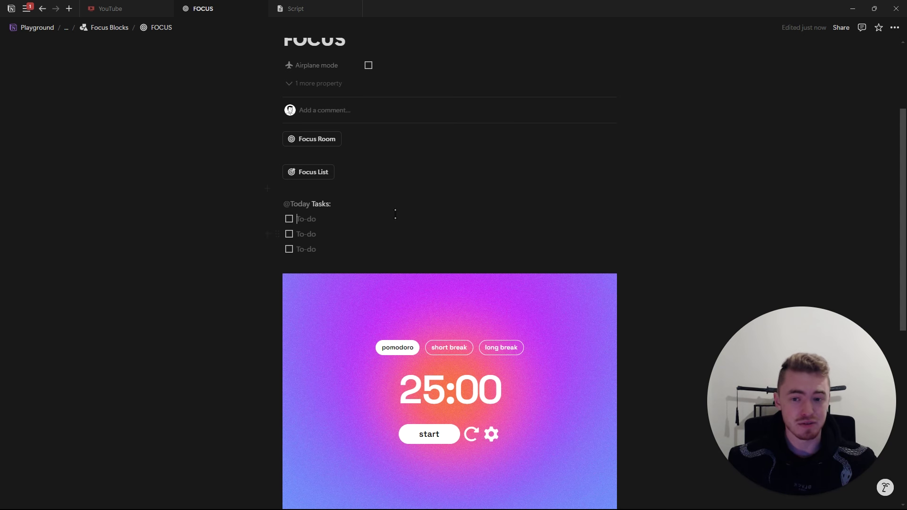
scroll(380, 219, "down", 1)
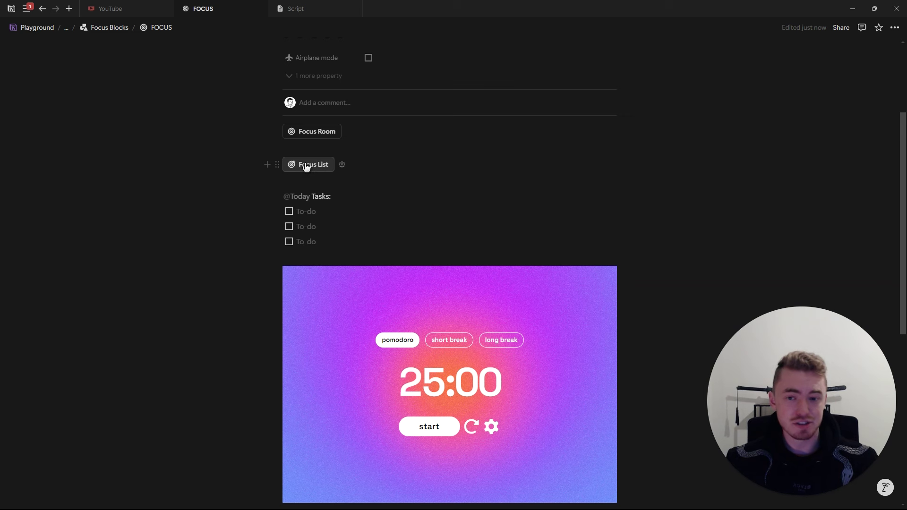
Step: Check the Focus List button's settings, then add another Today Tasks checklist
left_click(341, 164)
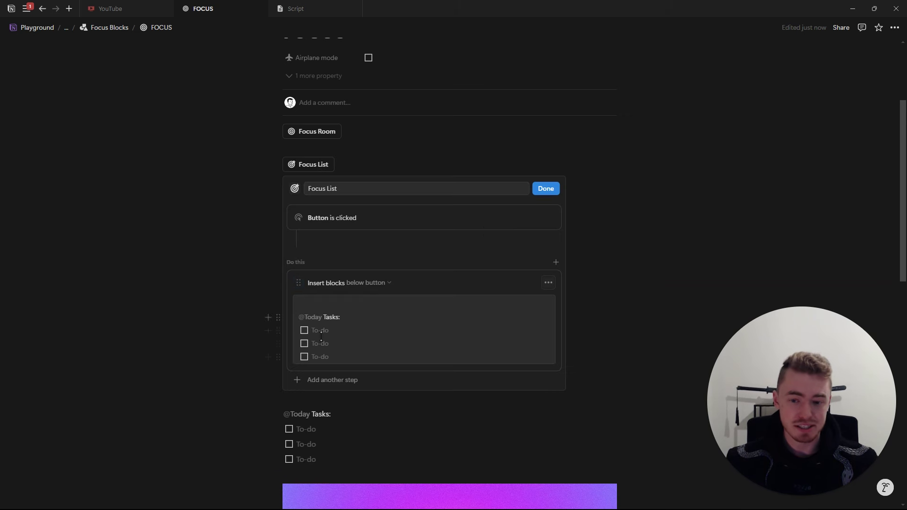
left_click(544, 190)
left_click(326, 165)
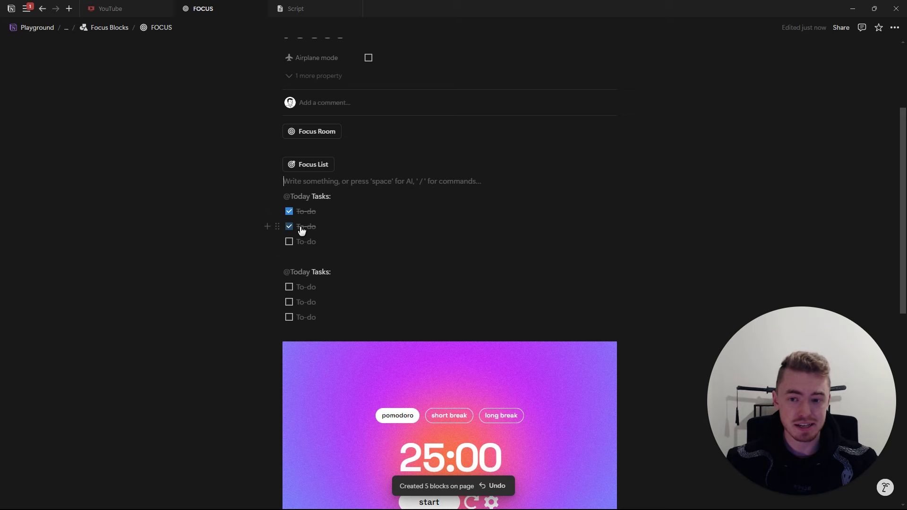
scroll(339, 233, "up", 3)
scroll(401, 132, "down", 4)
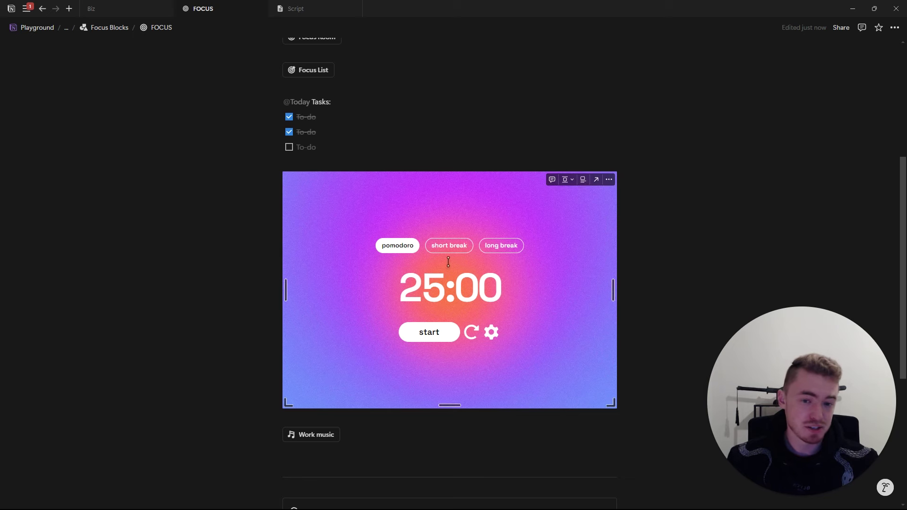
Step: Start the embedded pomodoro, switch it to a short break, and select the studywithme.io timer URL
left_click(431, 332)
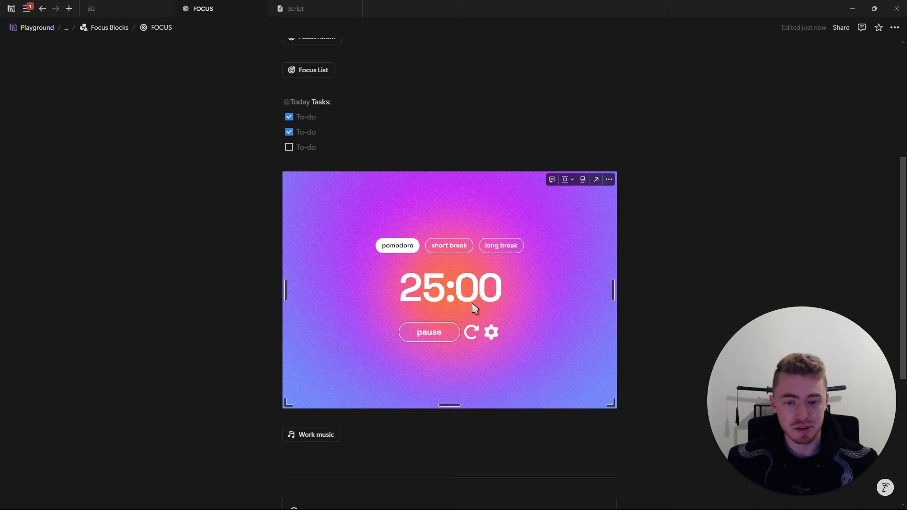
left_click(448, 245)
left_click(437, 332)
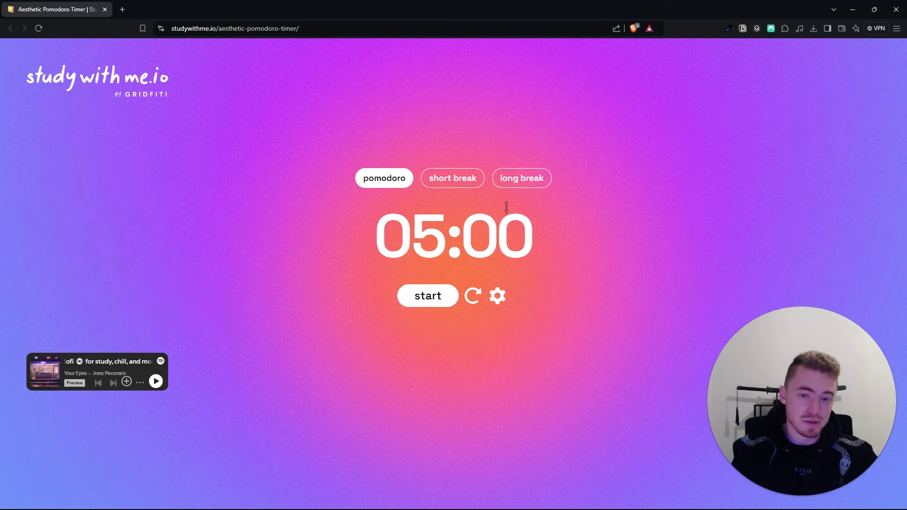
left_click(248, 28)
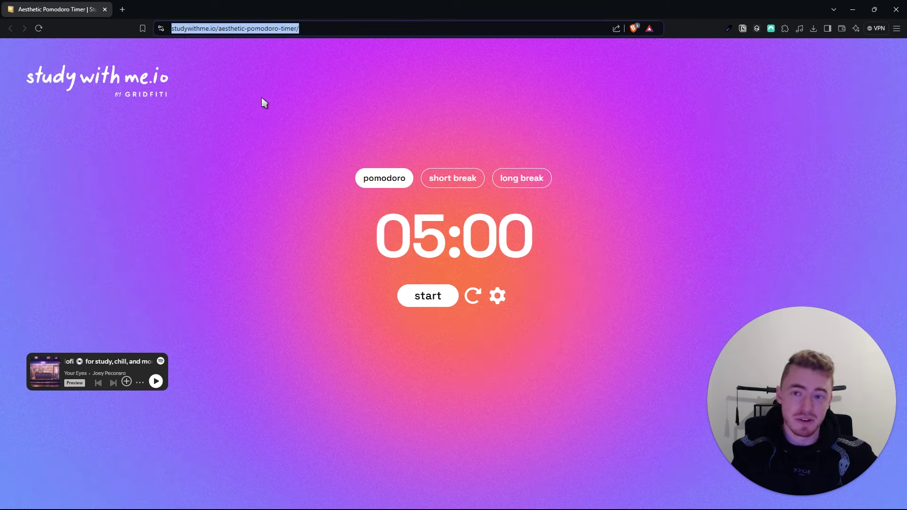
Step: Paste the copied studywithme.io timer URL into the FOCUS page as an embed
key("ctrl+c")
key("alt+Tab")
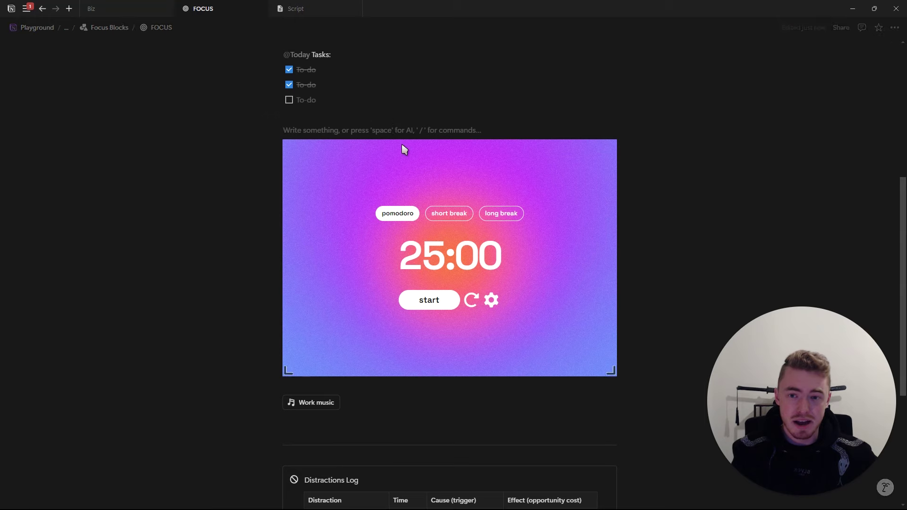
key("ctrl+v")
left_click(518, 199)
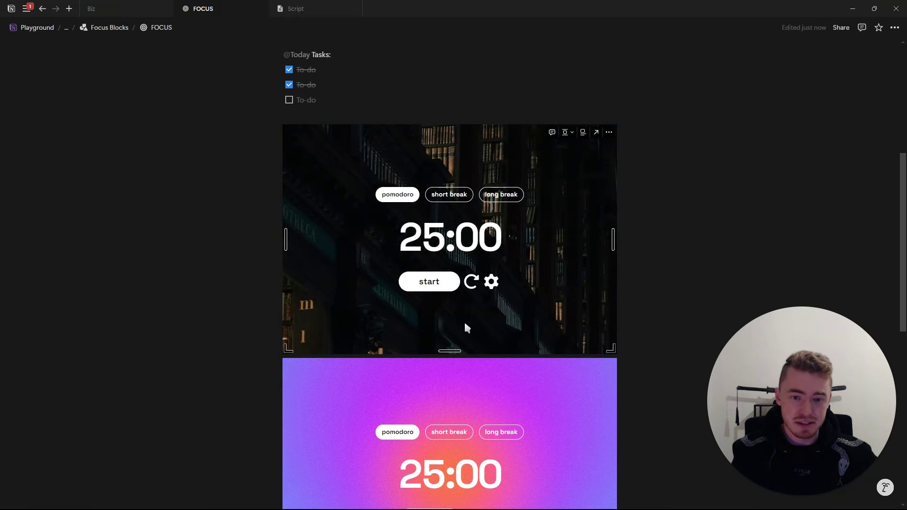
Step: Give the embedded timer the Snowy Getaway theme and shorten its height
left_click(491, 282)
left_click(448, 187)
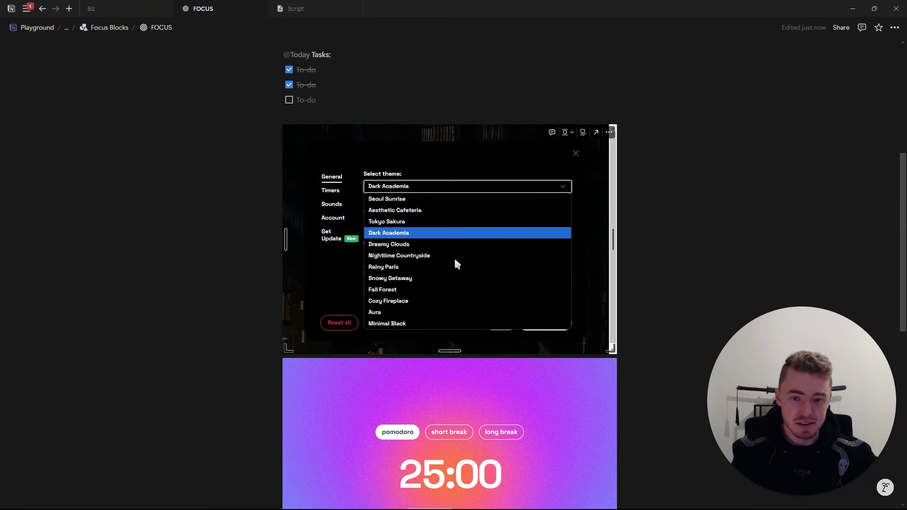
left_click(422, 277)
left_click(543, 323)
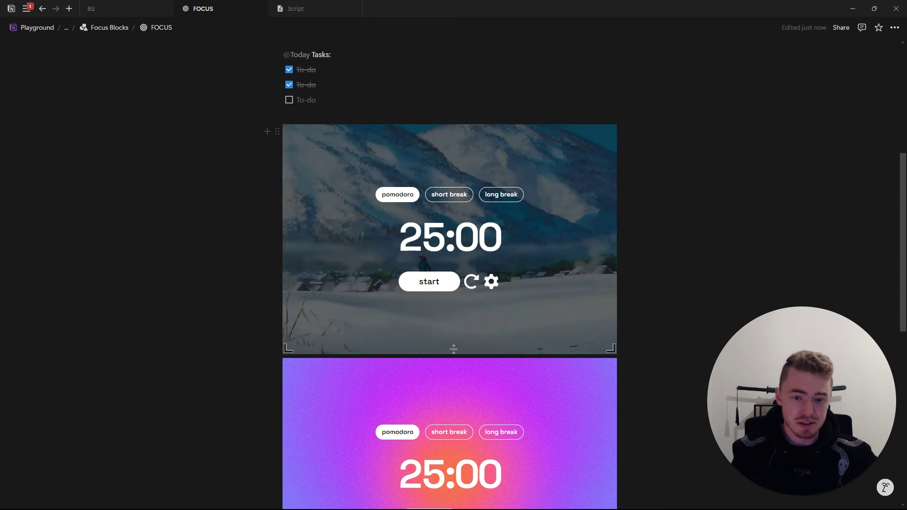
mouse_move(449, 350)
left_mouse_down()
mouse_move(452, 380)
mouse_move(452, 331)
mouse_move(452, 338)
left_mouse_up()
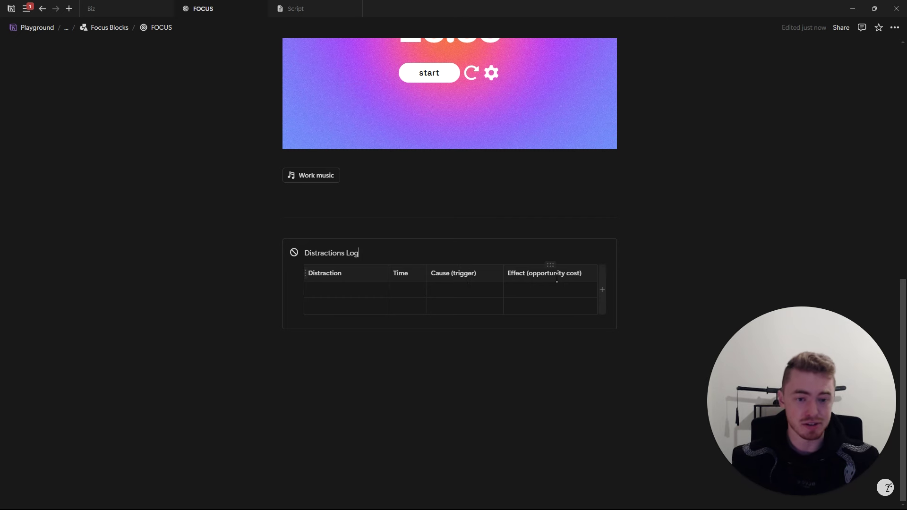
Step: Fill the first Distractions Log row: Instagram, Notification as cause, 'Go to gym' as cost
left_click(362, 291)
type("Instagram")
key("Tab")
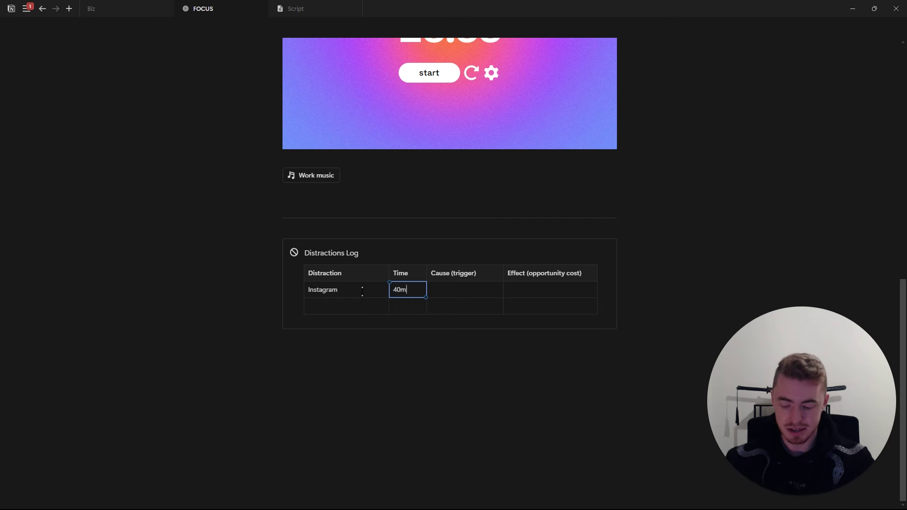
key("Tab")
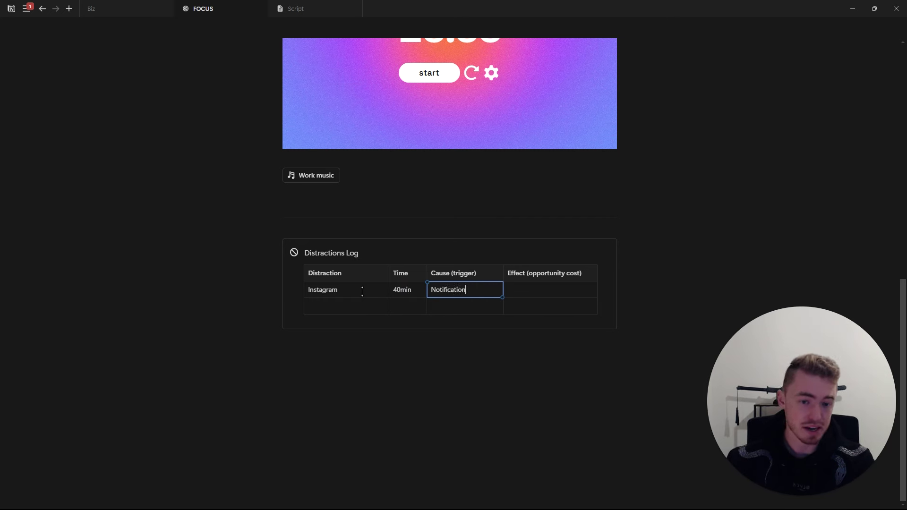
type("Notification")
key("Tab")
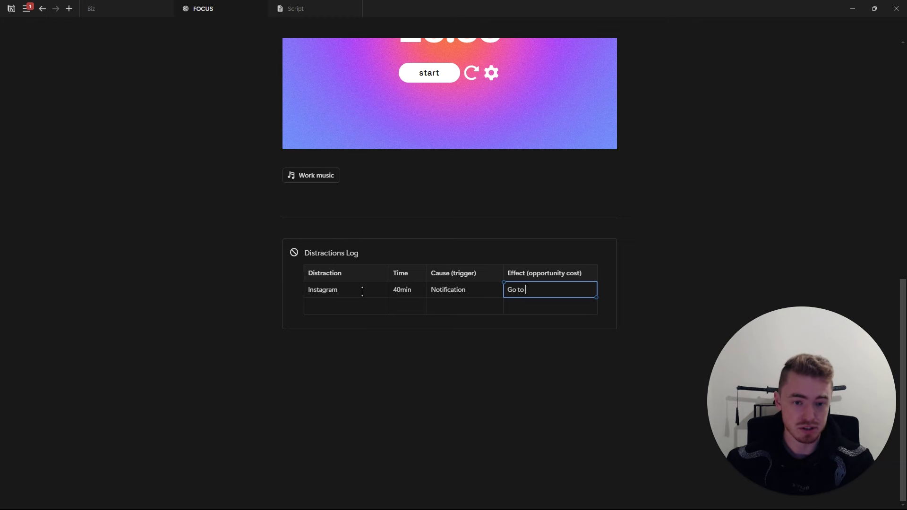
type("Go to gym")
left_click(513, 329)
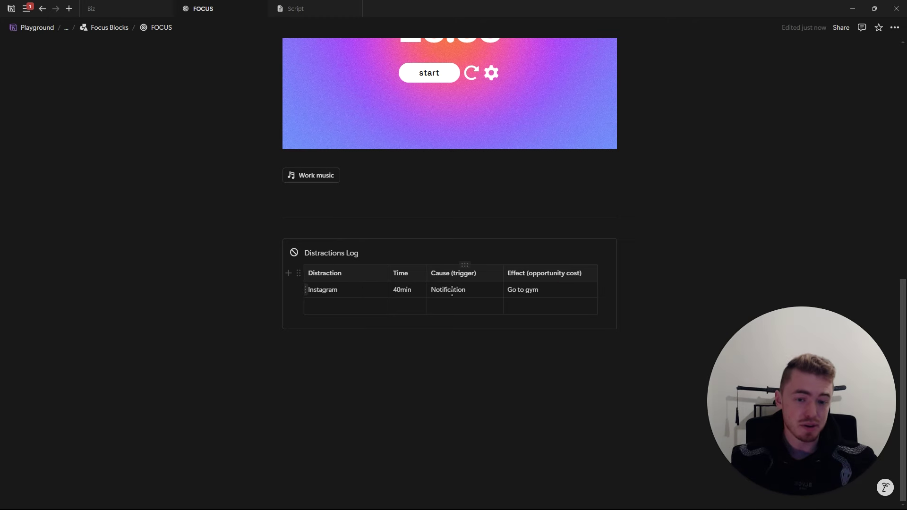
Step: Reselect the Notification and Instagram cells of the new distraction entry
double_click(451, 290)
key("Escape")
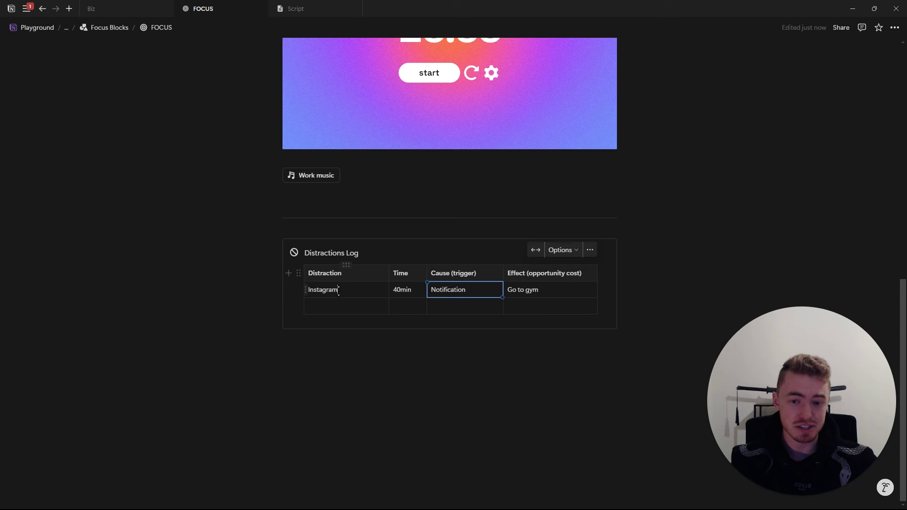
left_click(338, 289)
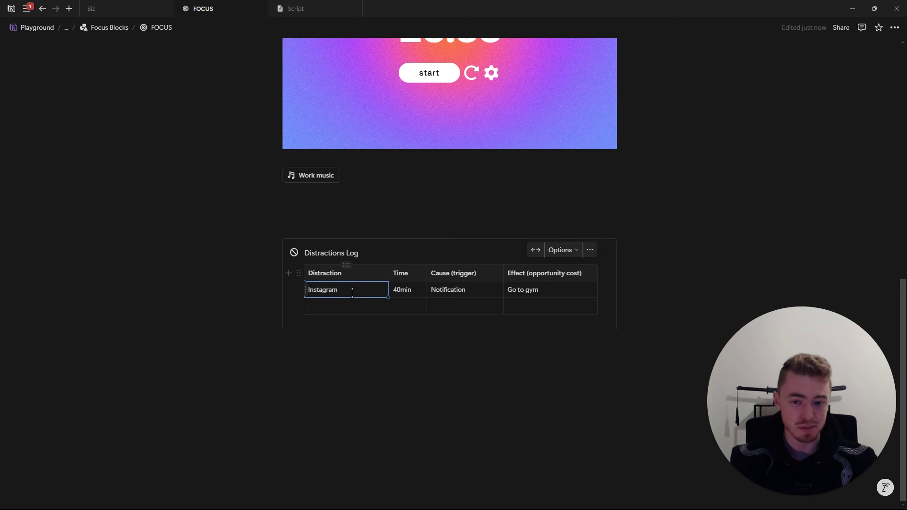
double_click(459, 289)
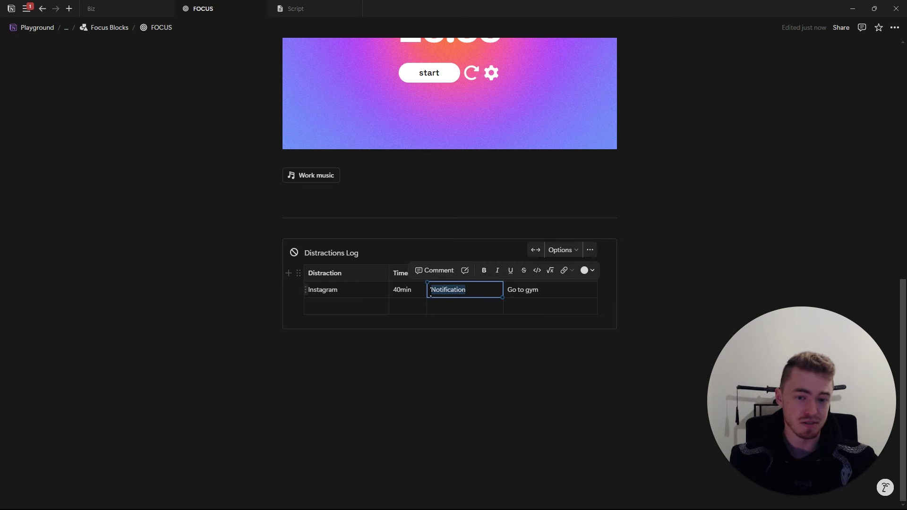
left_click(353, 291)
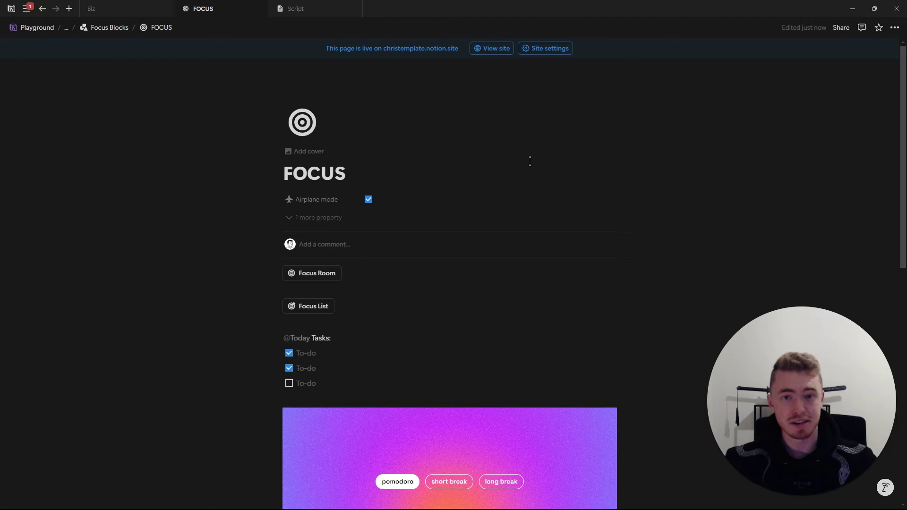
Step: Create a new FOCUS block from Focus Room with Airplane mode on and the 25:00 pomodoro started
scroll(529, 161, "down", 10)
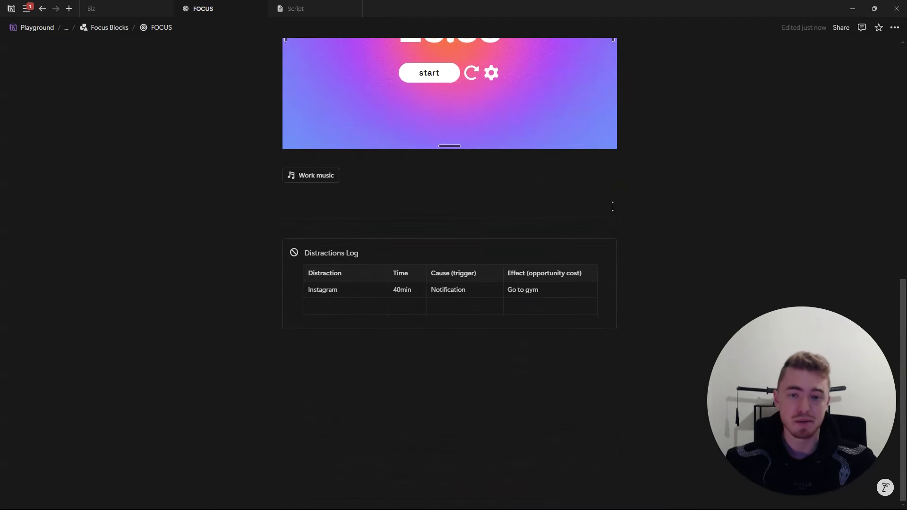
scroll(616, 220, "up", 10)
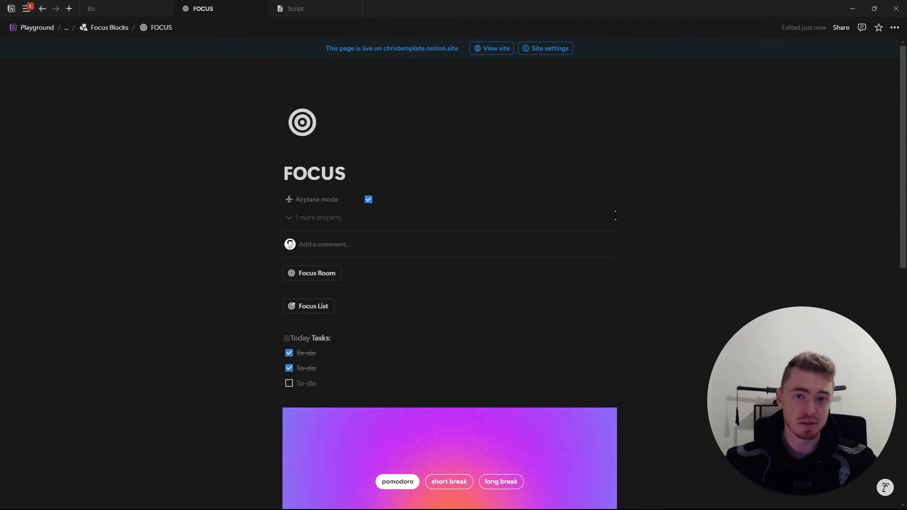
key("alt+Left")
scroll(593, 235, "down", 3)
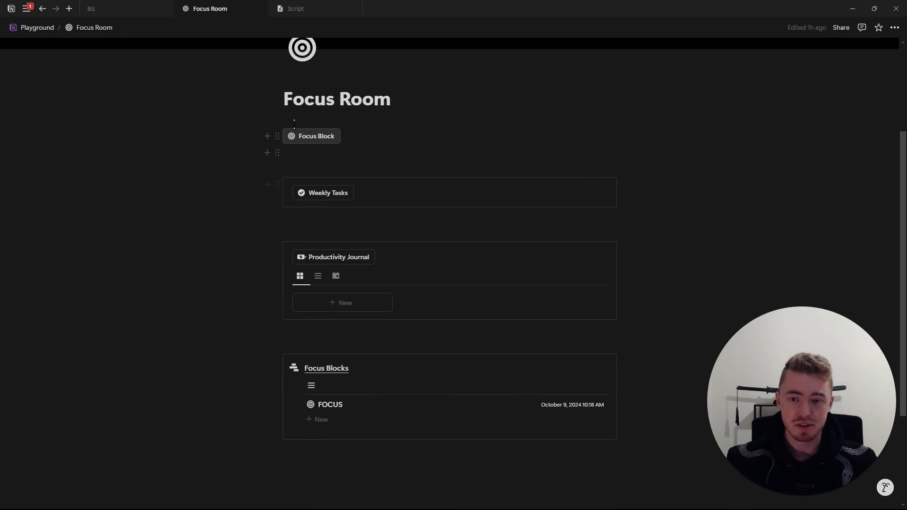
left_click(304, 137)
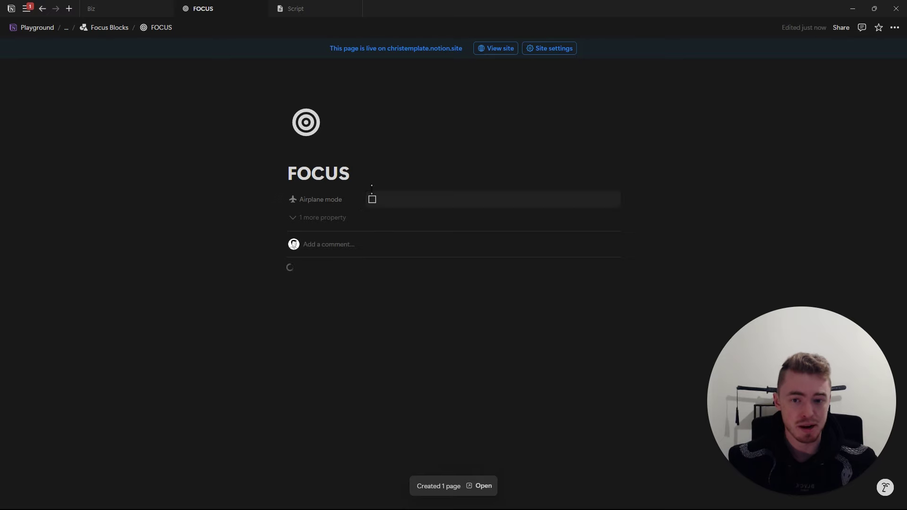
left_click(417, 204)
scroll(392, 316, "down", 1)
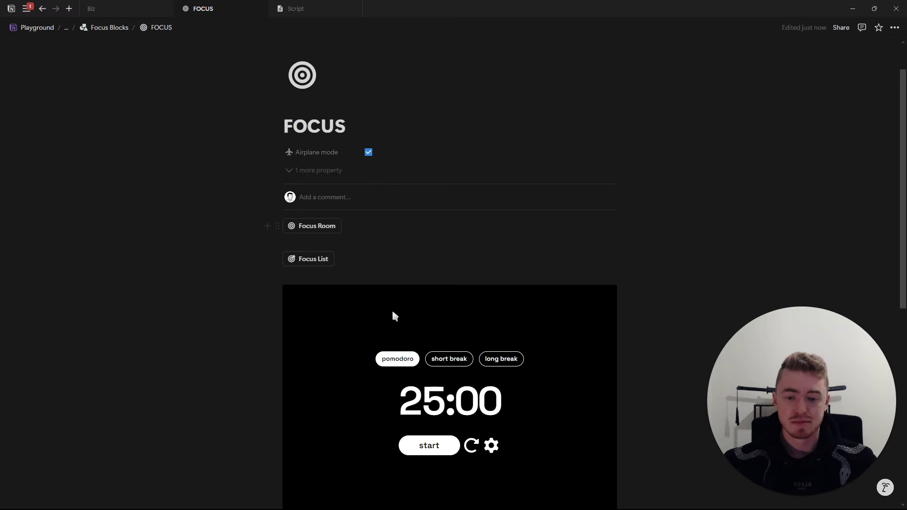
left_click(441, 445)
Step: Add a Today Tasks checklist and tick off all three to-dos
left_click(326, 261)
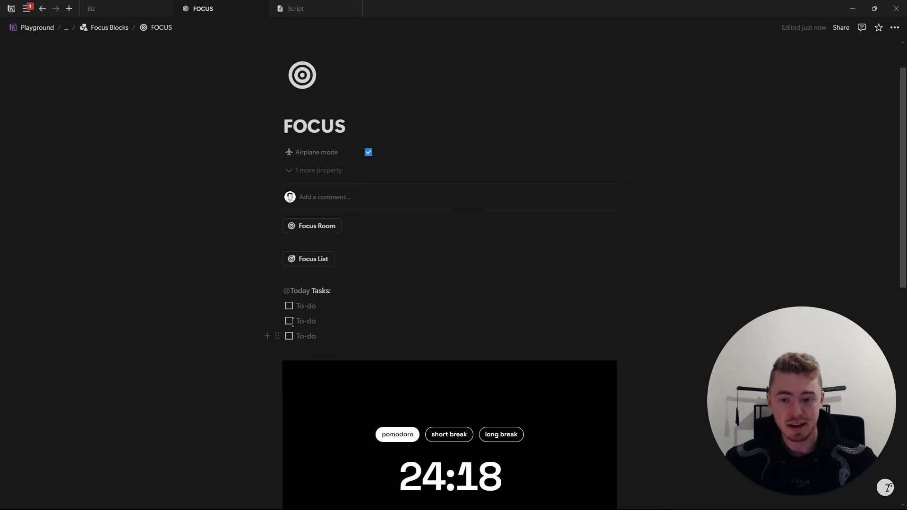
left_click(289, 306)
left_click(289, 323)
left_click(290, 338)
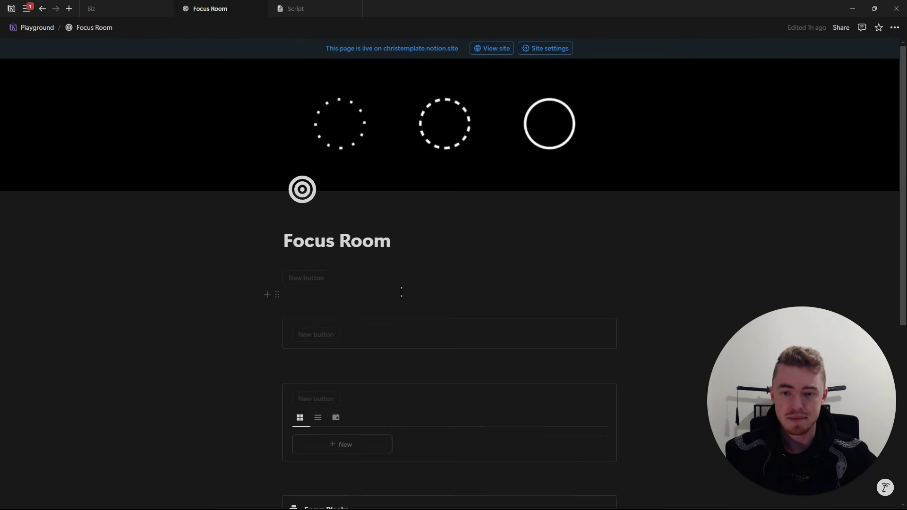
scroll(399, 291, "down", 5)
left_click(344, 255)
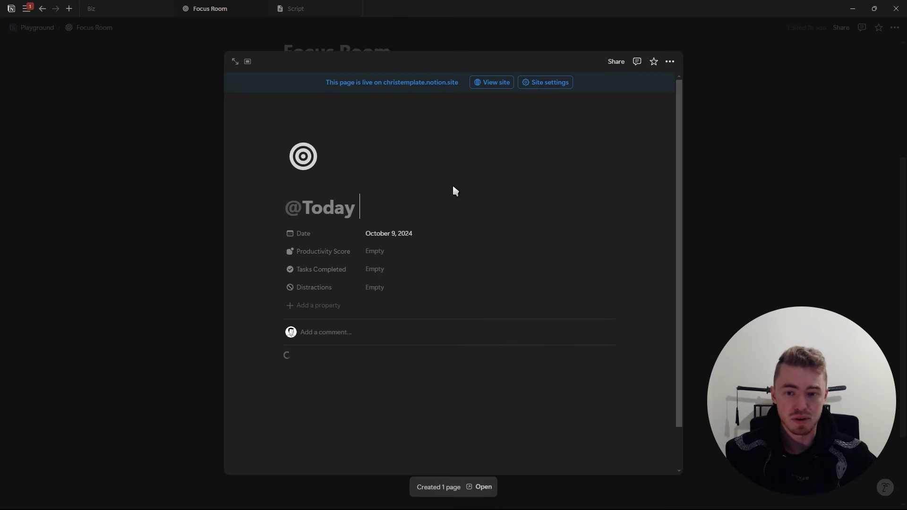
scroll(340, 446, "down", 1)
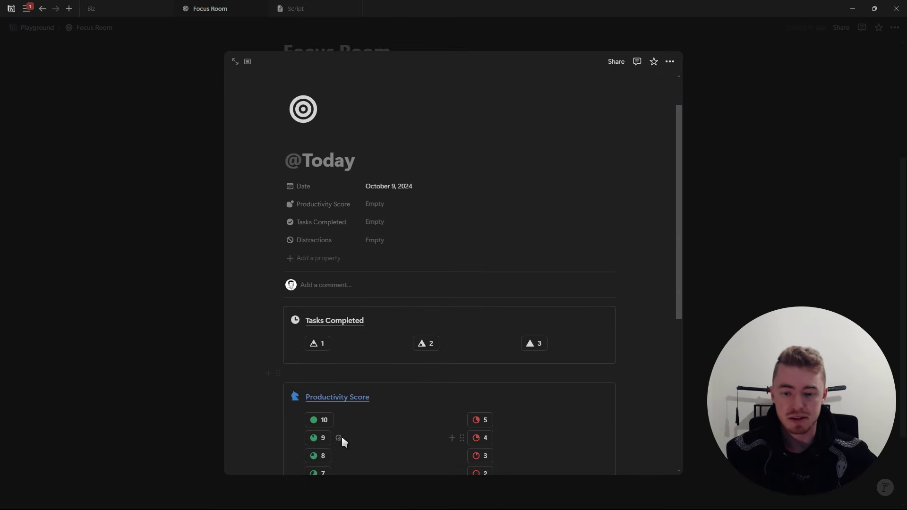
left_click(323, 455)
left_click(538, 346)
scroll(640, 273, "down", 3)
scroll(641, 273, "down", 3)
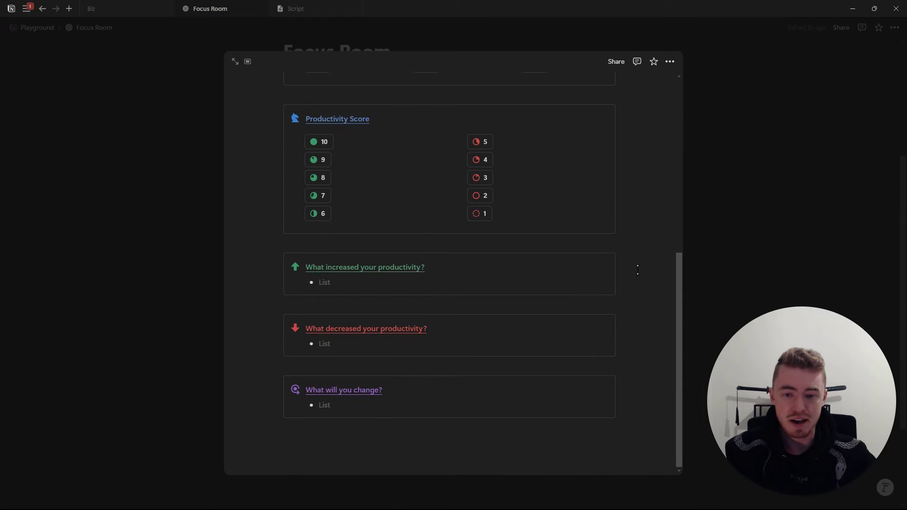
Step: Write 'Bad sleep' under What decreased your productivity and change the score to 5
left_click(341, 329)
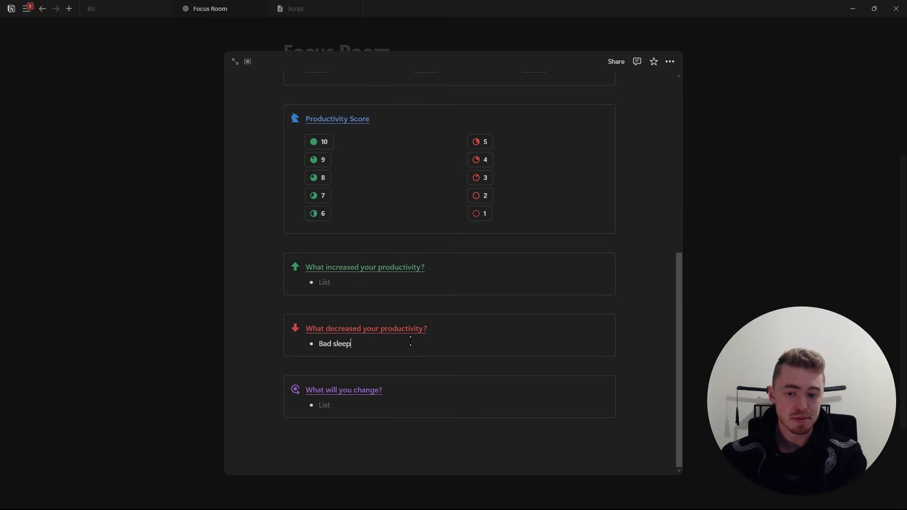
scroll(411, 341, "up", 5)
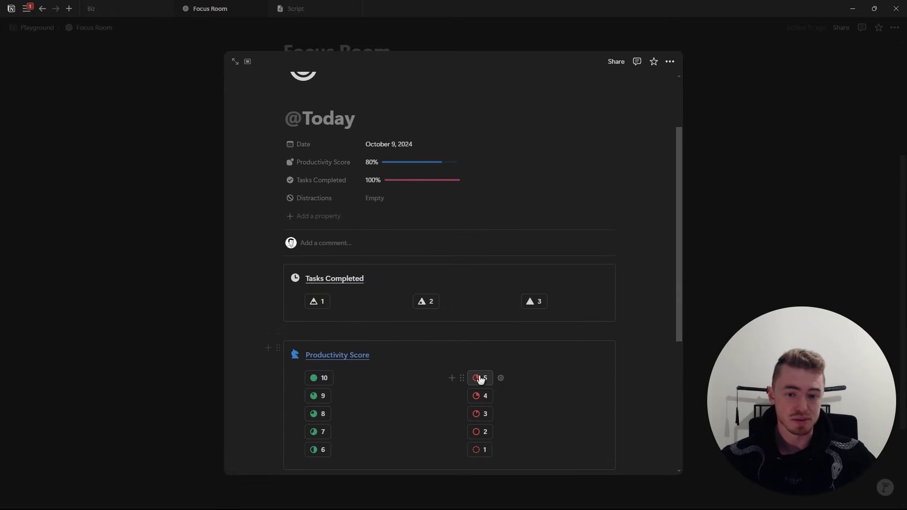
left_click(479, 378)
scroll(444, 181, "down", 5)
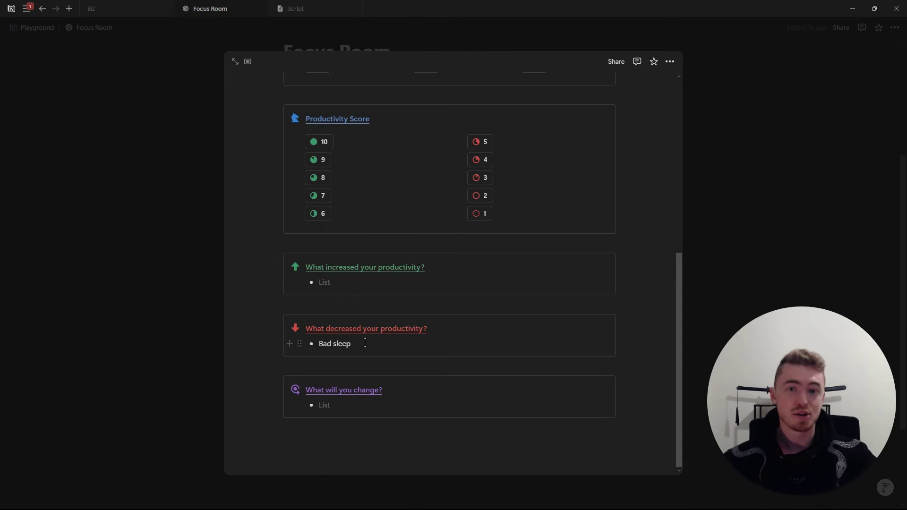
left_click_drag(355, 343, 314, 343)
left_click_drag(382, 390, 320, 385)
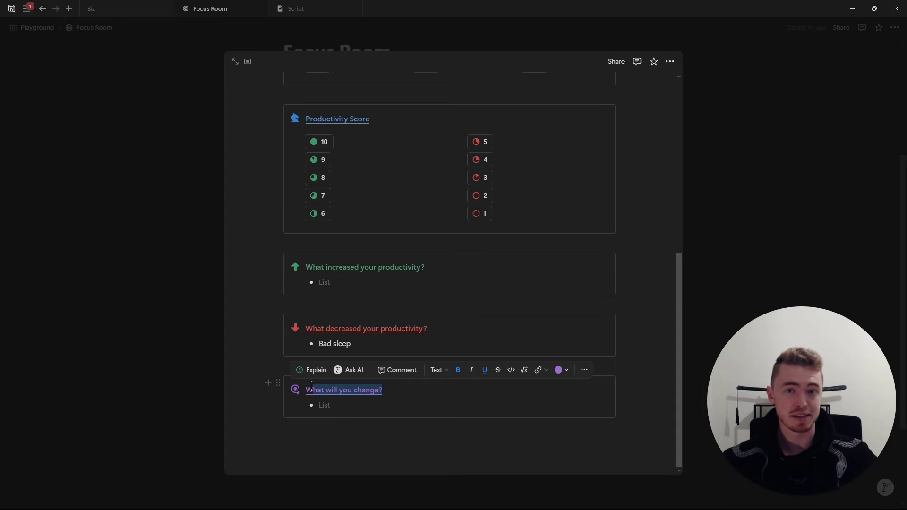
key("Escape")
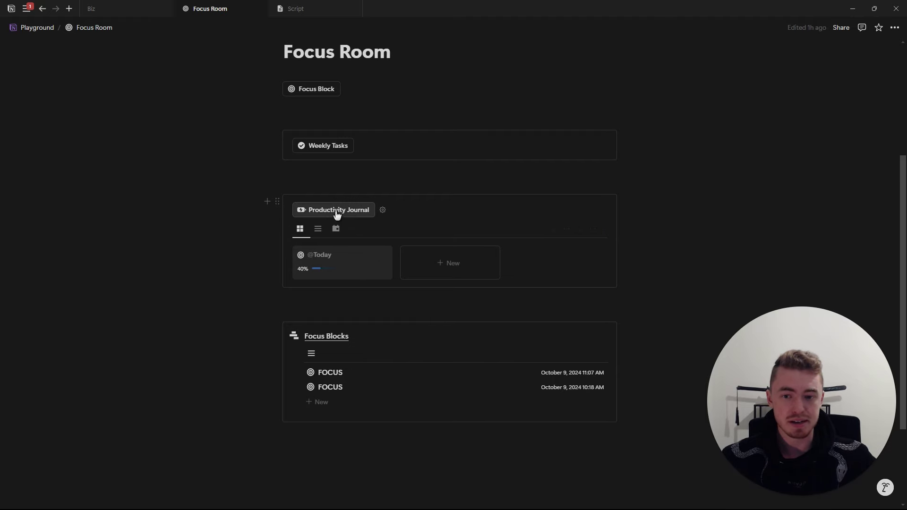
left_click(345, 211)
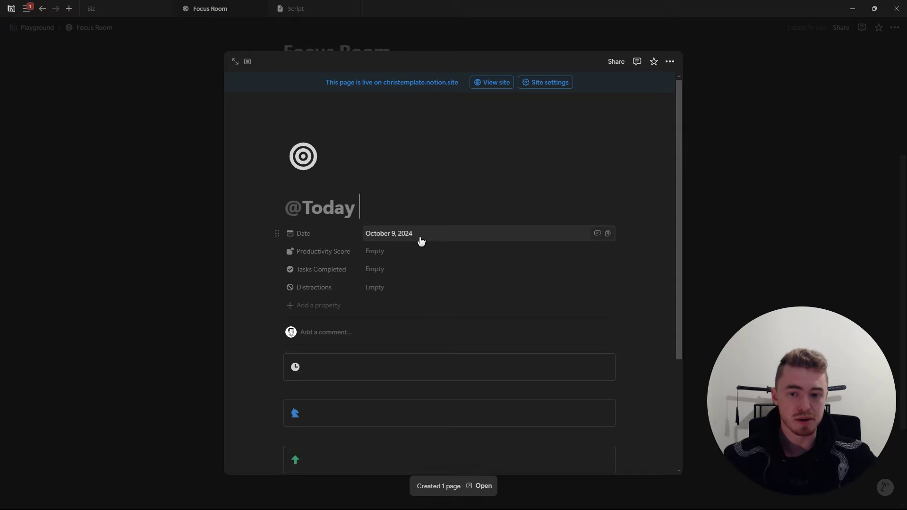
scroll(397, 261, "down", 3)
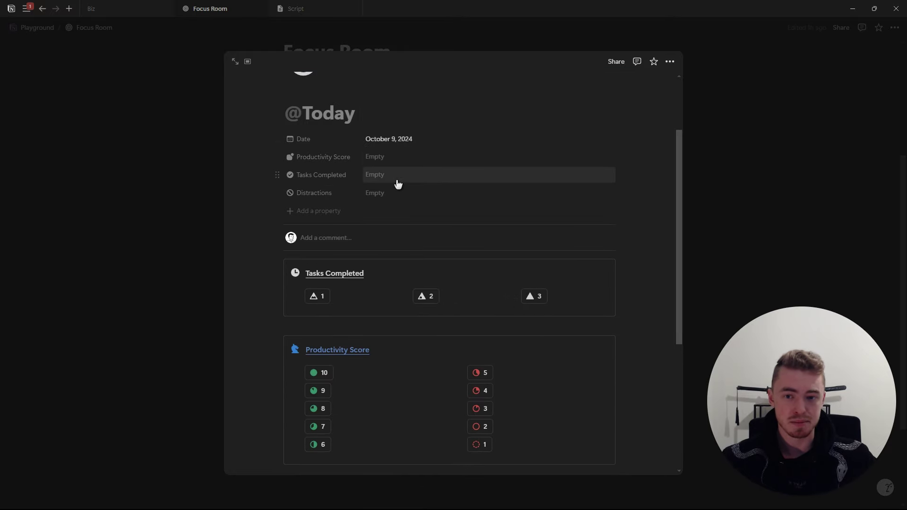
left_click(326, 296)
left_click(427, 297)
left_click(539, 297)
Step: Rate the new entry 9, lower it to 5, and close it back to Focus Room
scroll(334, 304, "down", 3)
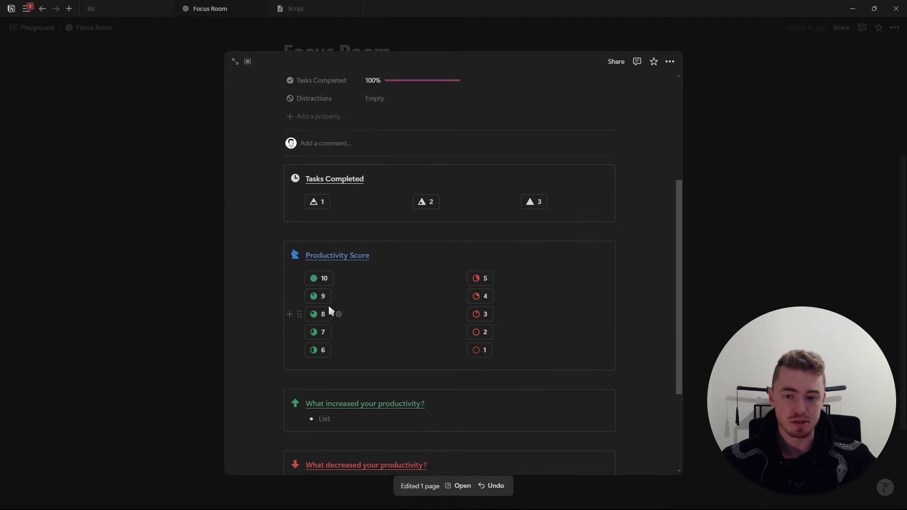
left_click(323, 296)
scroll(326, 297, "up", 2)
left_click(485, 373)
scroll(430, 288, "down", 5)
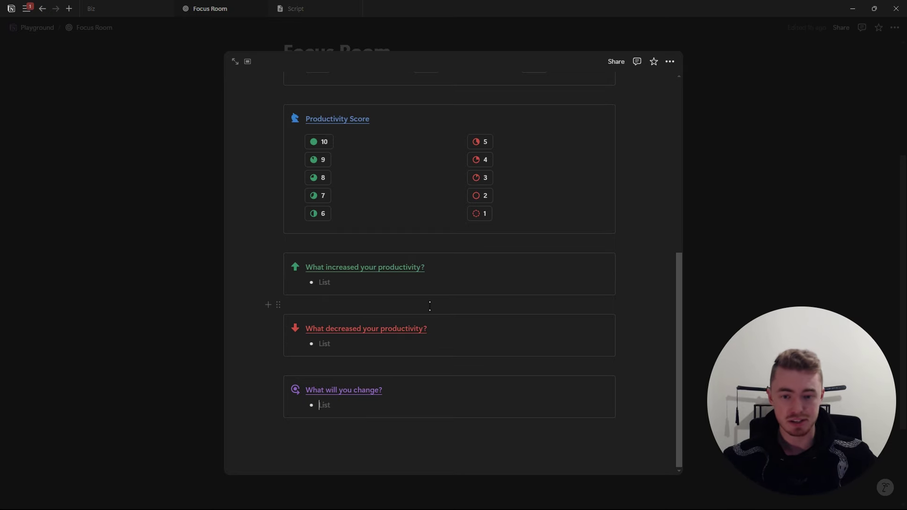
scroll(424, 309, "up", 5)
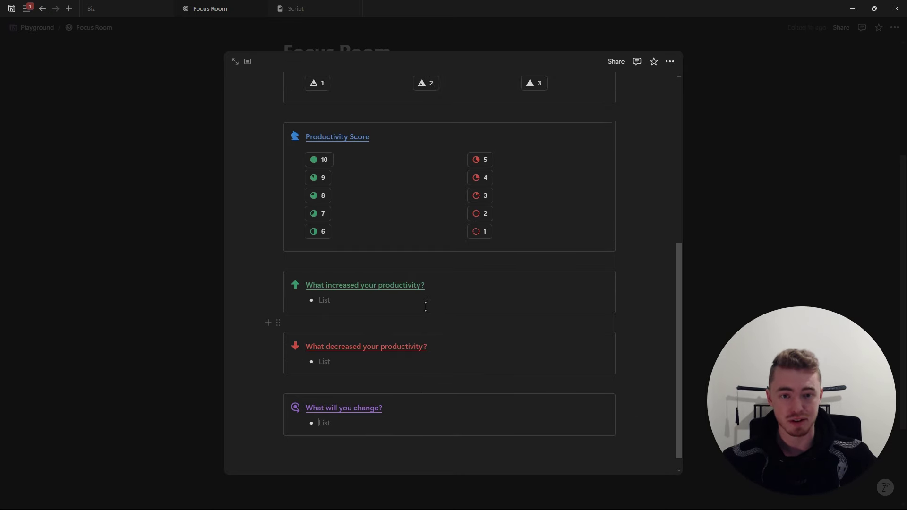
scroll(552, 251, "up", 2)
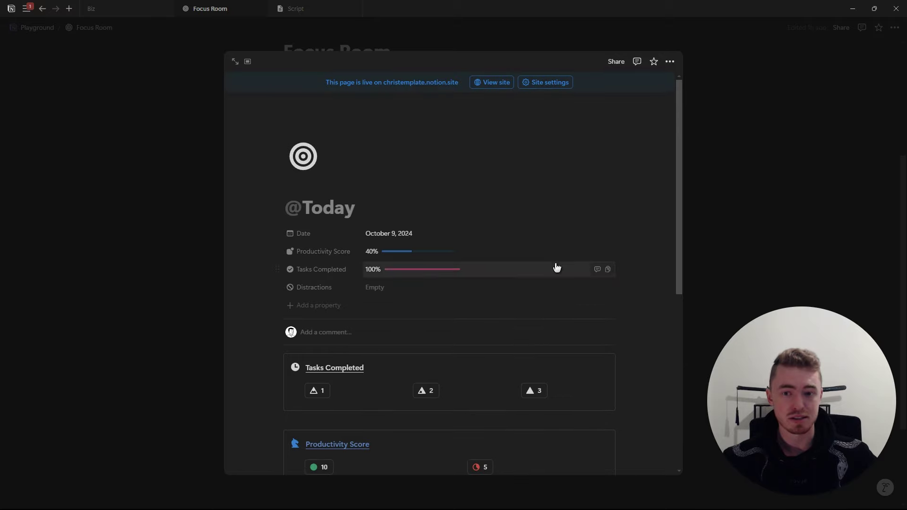
left_click(730, 188)
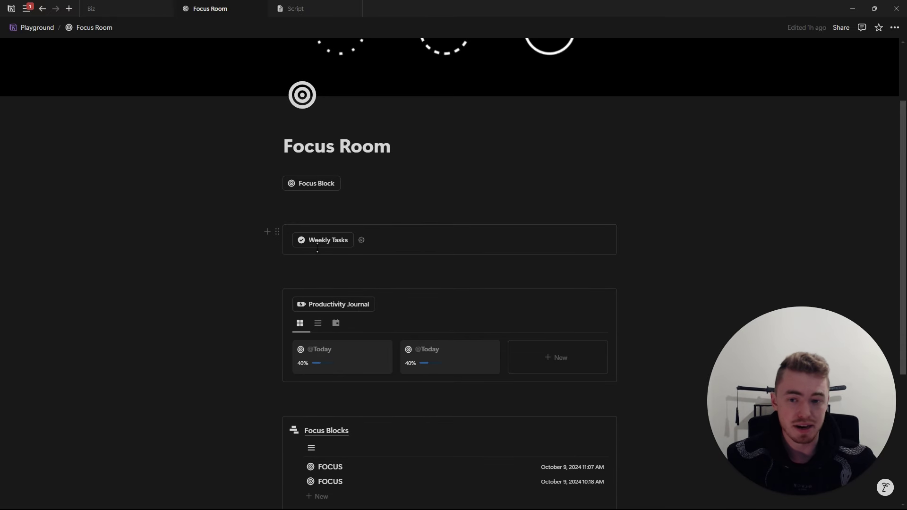
Step: Insert This week's tasks checklist via Weekly Tasks and view the button's insert-blocks setup
left_click(331, 241)
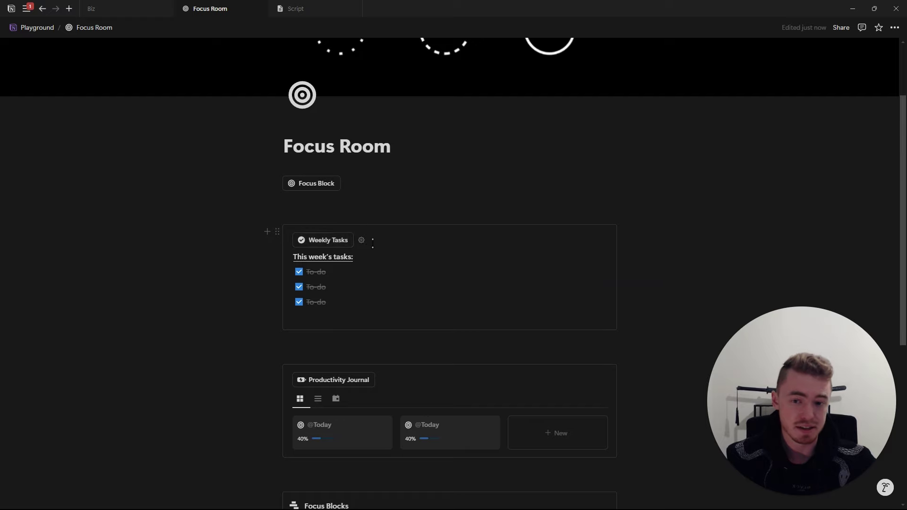
left_click(362, 241)
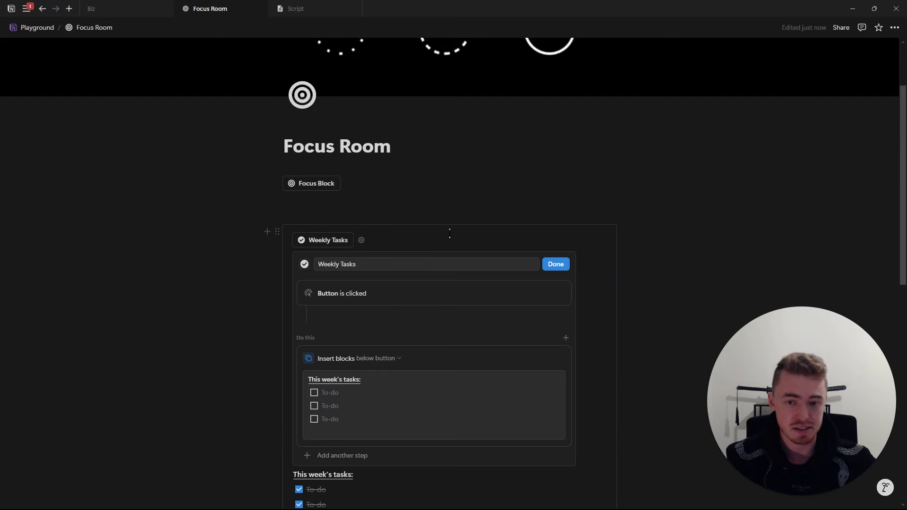
scroll(374, 239, "down", 2)
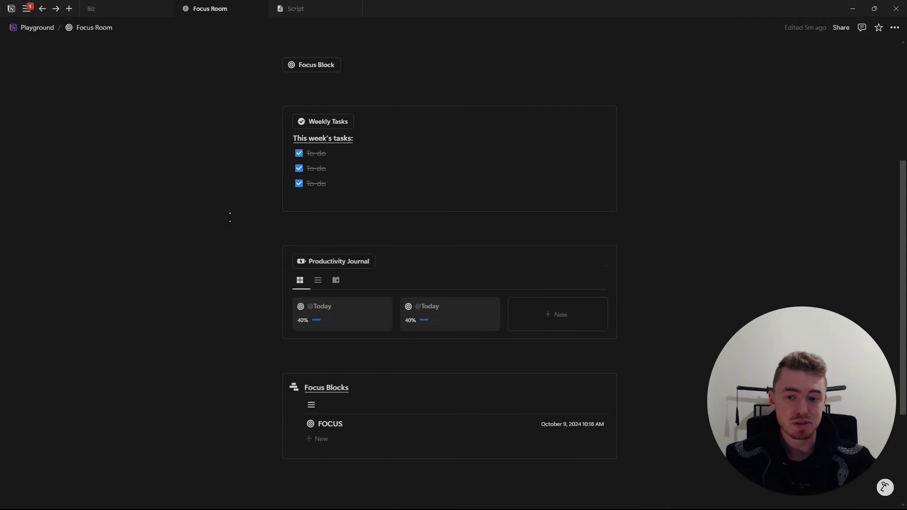
Step: Open the FOCUS block page and launch its Work music link to brain.fm
scroll(372, 285, "down", 3)
left_click(372, 281)
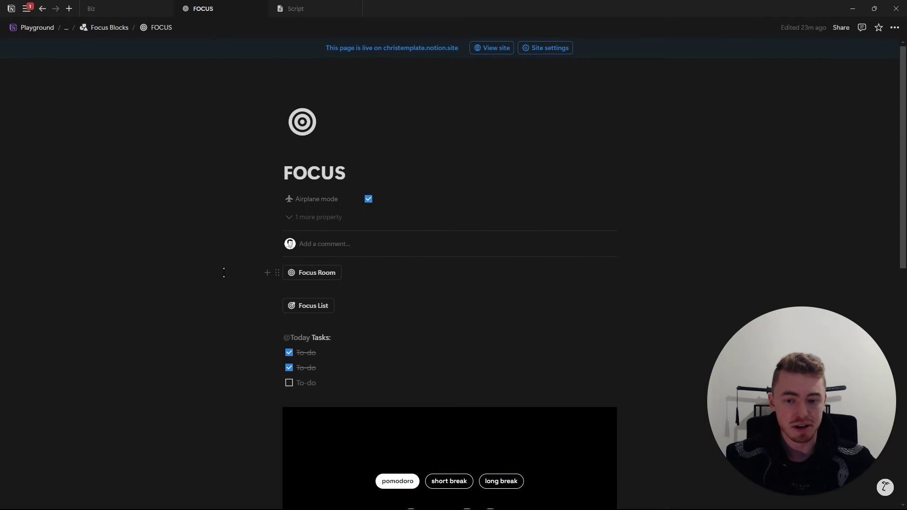
scroll(223, 271, "down", 10)
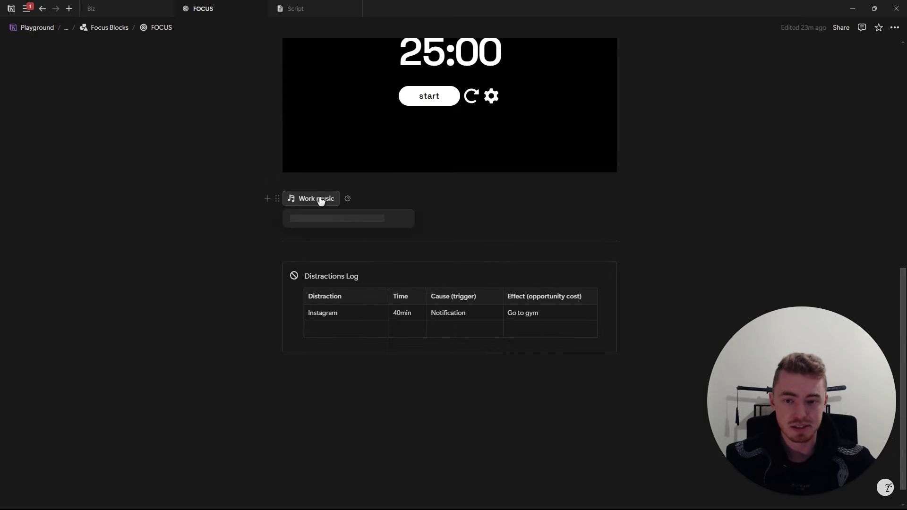
left_click(323, 200)
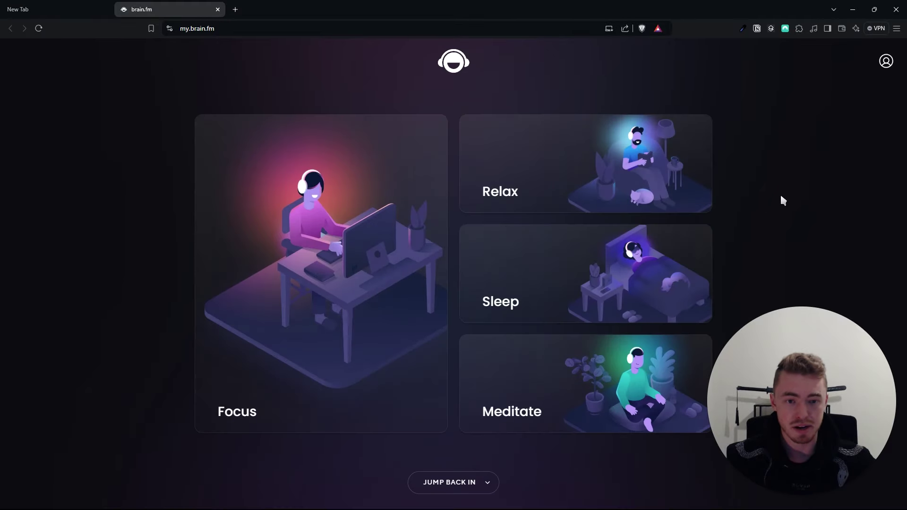
Step: Start Brain.fm Focus music and apply an interval timer with 30 minutes of work time
left_click(339, 206)
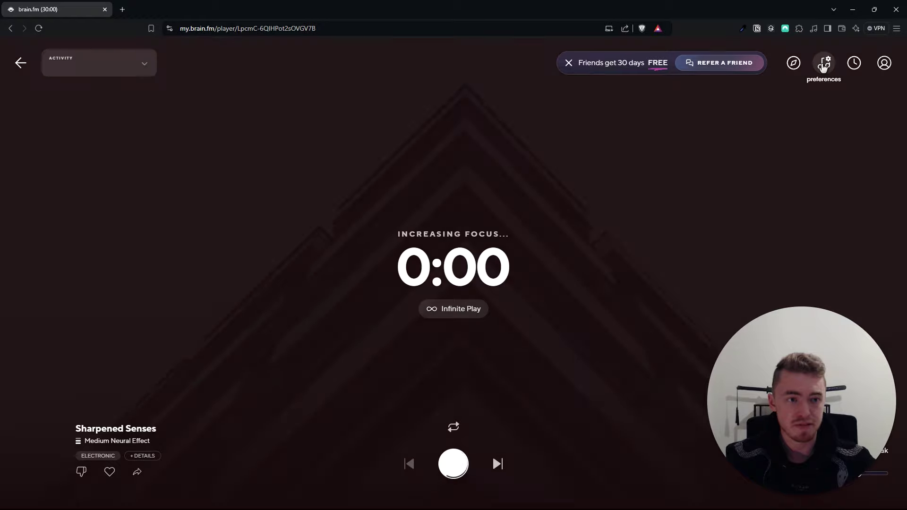
left_click(823, 68)
left_click(552, 87)
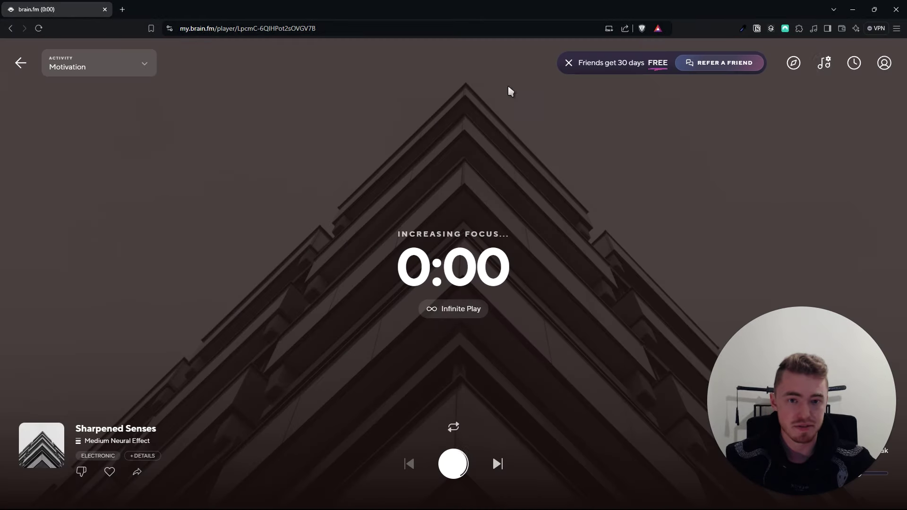
left_click(845, 64)
left_click(770, 112)
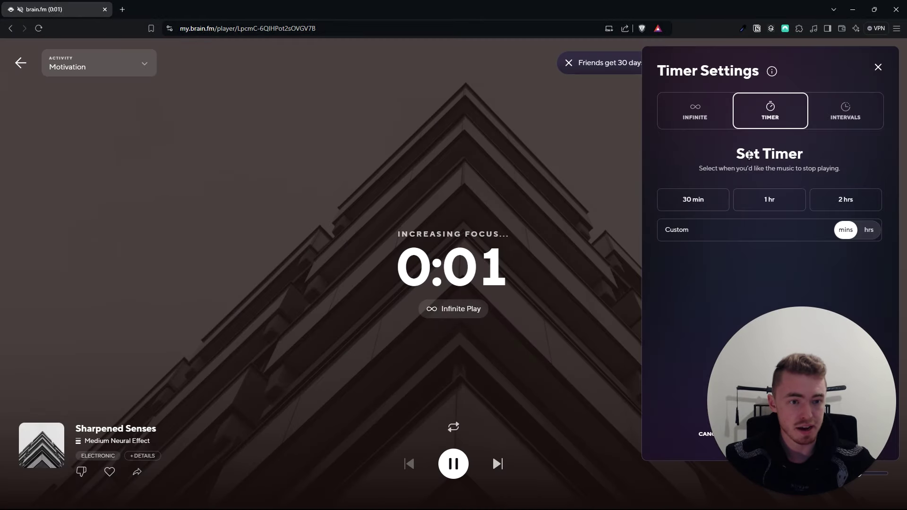
left_click(853, 113)
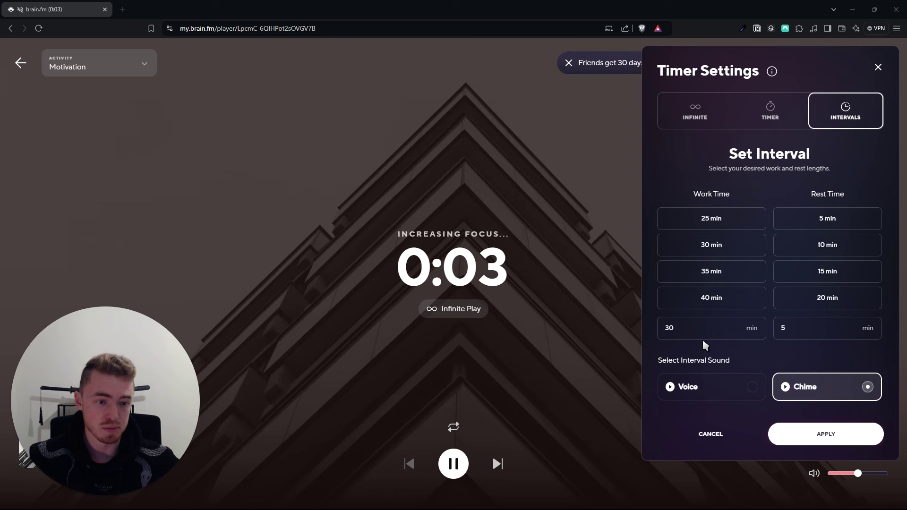
left_click(704, 257)
left_click(825, 434)
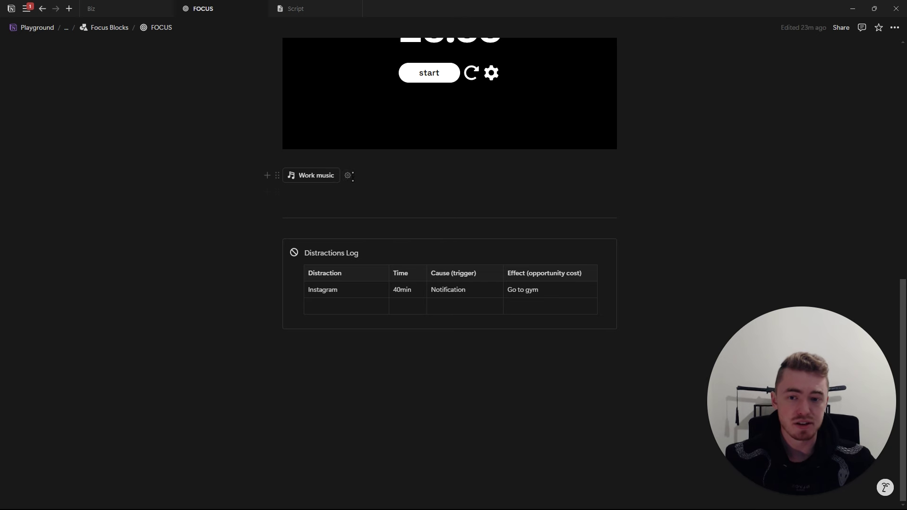
left_click(350, 177)
left_click(340, 315)
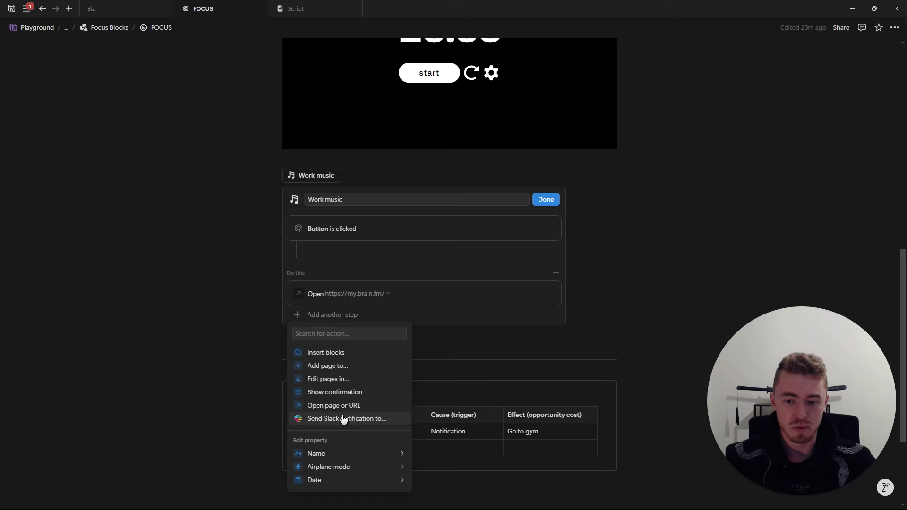
left_click(361, 297)
left_click(373, 293)
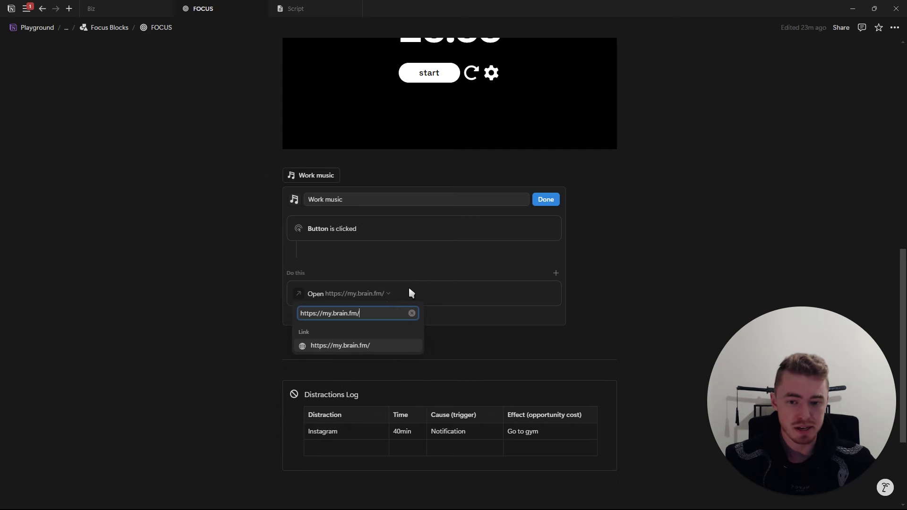
left_click(546, 200)
left_click(546, 200)
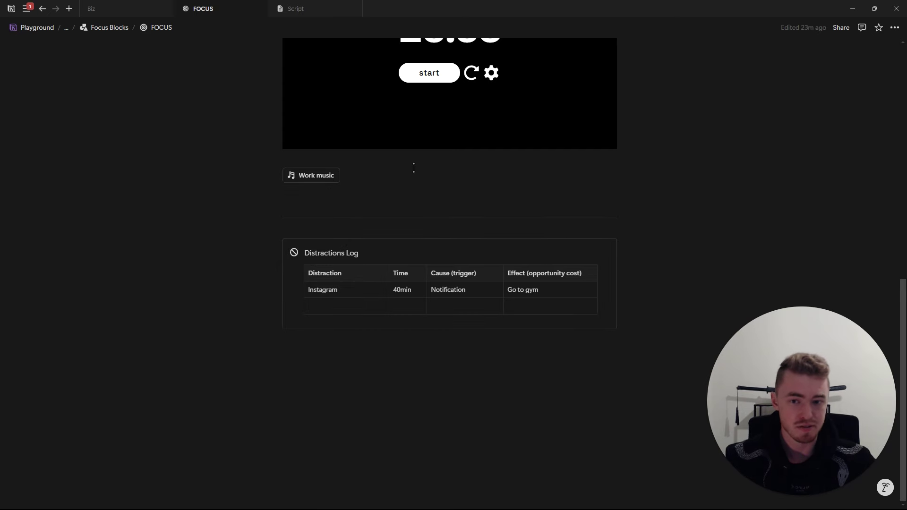
Step: Test the Work music button to confirm it opens brain.fm
left_click(314, 177)
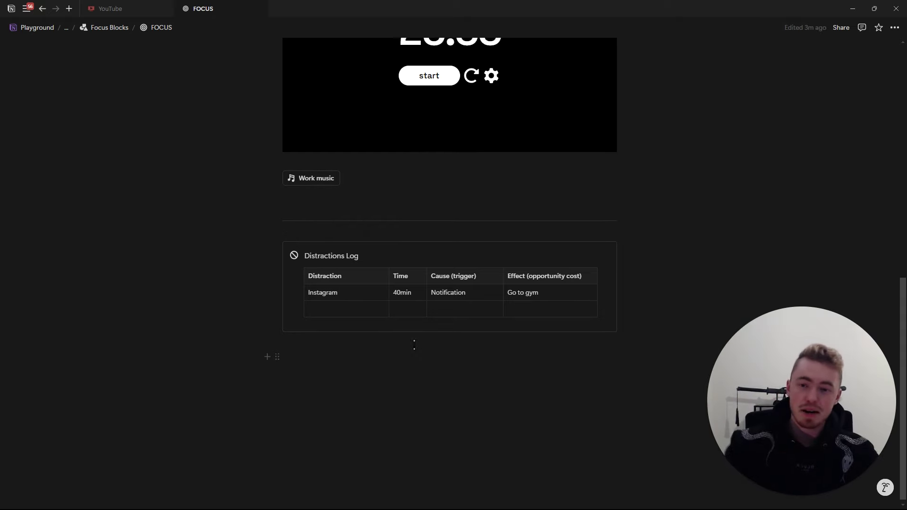
scroll(414, 345, "up", 2)
scroll(314, 273, "up", 3)
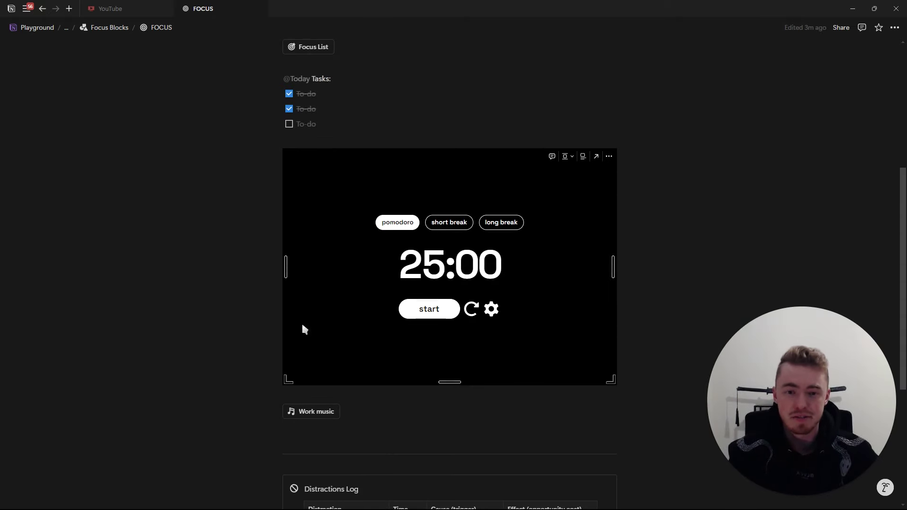
scroll(388, 307, "up", 4)
Step: Navigate back to the Focus Room page
left_click(326, 174)
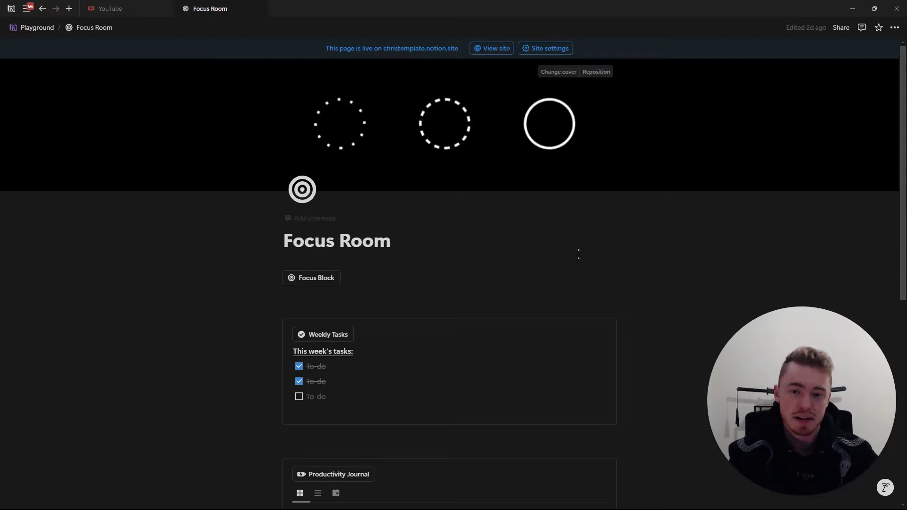
scroll(537, 218, "down", 2)
scroll(500, 365, "down", 6)
scroll(415, 429, "up", 5)
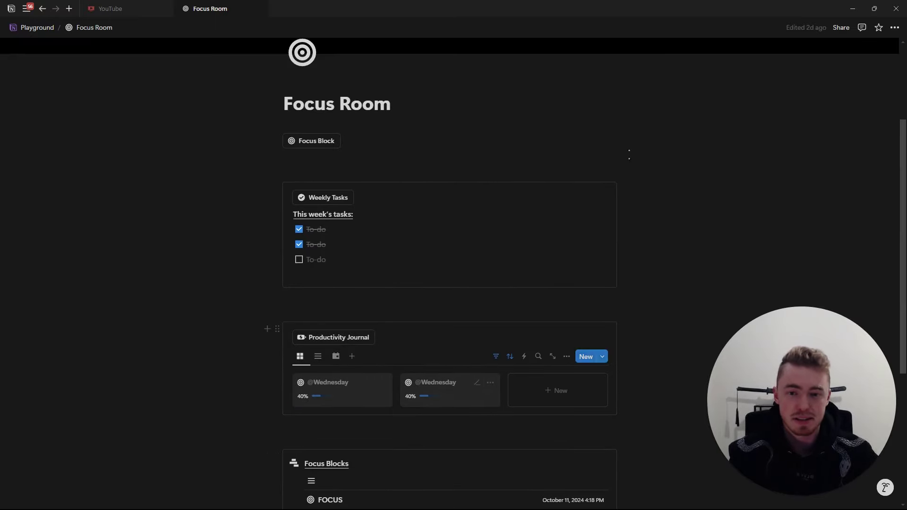